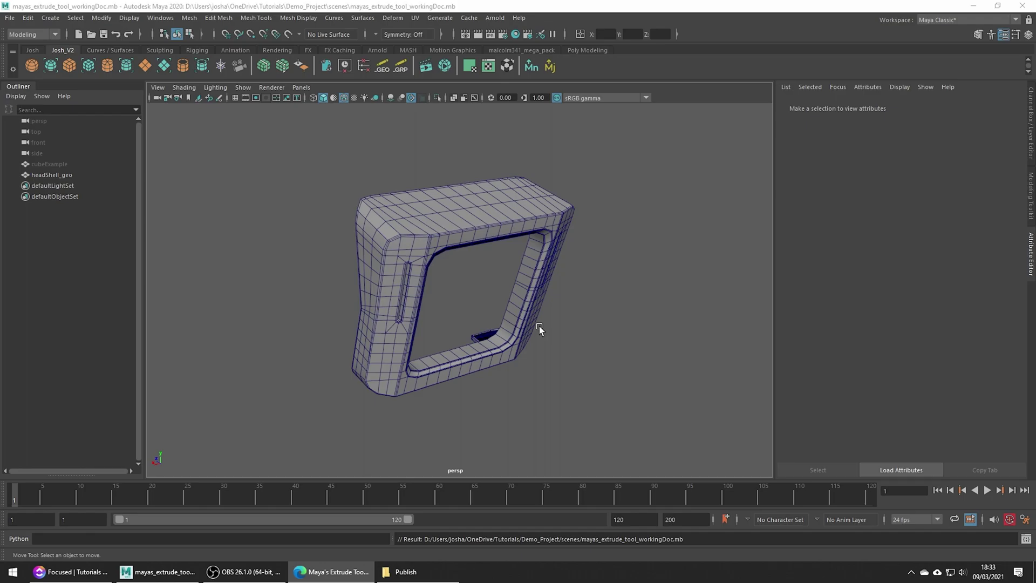
Select the headShell model
left_click(218, 18)
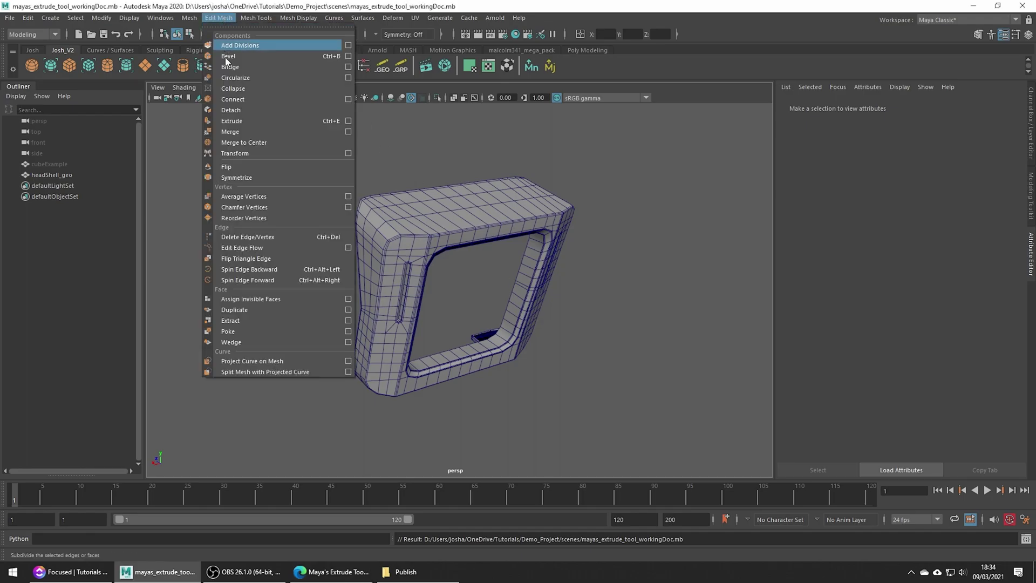
left_click(590, 219)
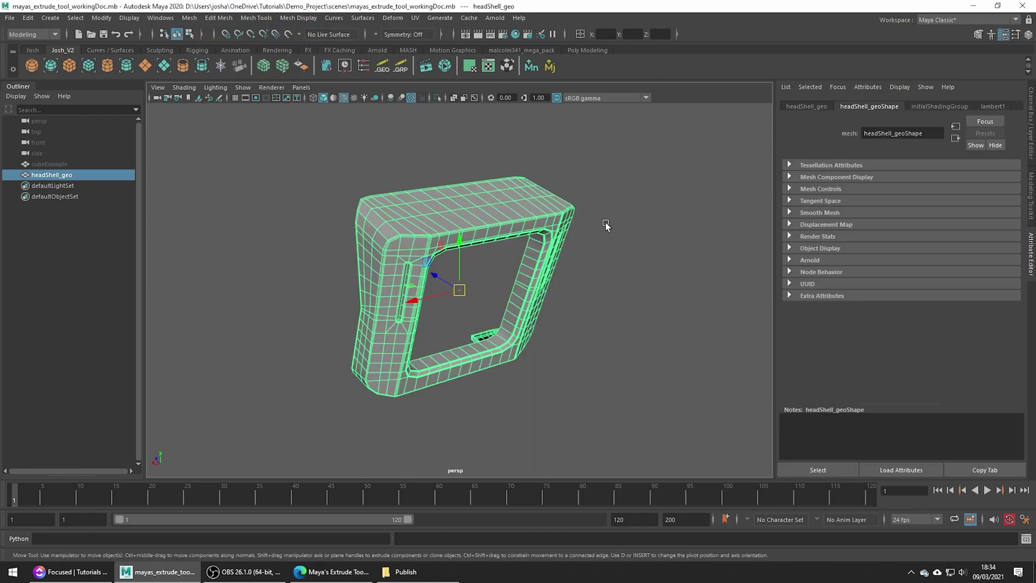
mouse_move(605, 178)
right_mouse_down("shift")
mouse_move(605, 211)
mouse_move(604, 179)
right_mouse_up("shift")
key("ctrl+z")
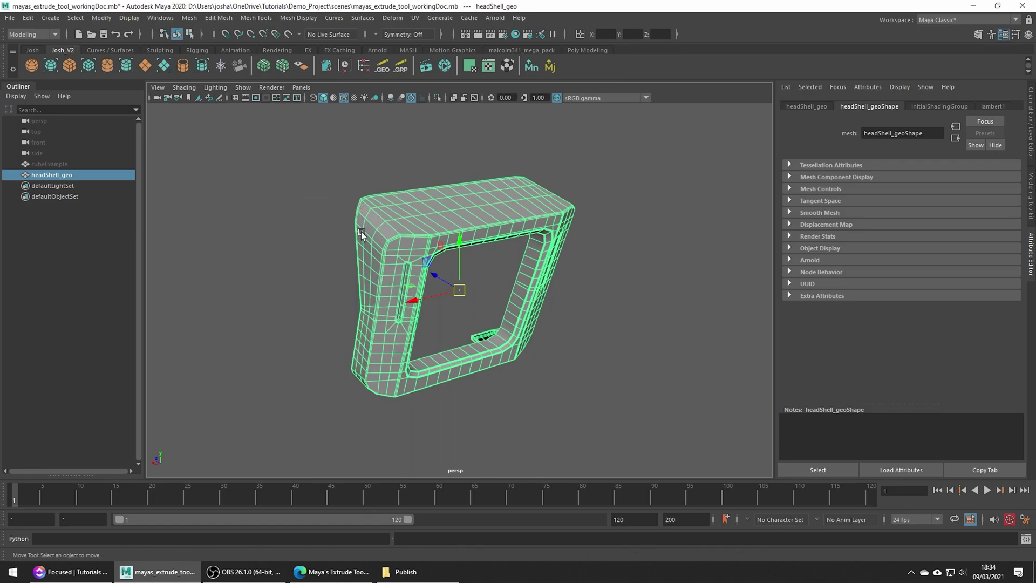
Extrude the single top-left corner face of headShell in face mode
key("F10")
scroll(403, 234, "up", 3)
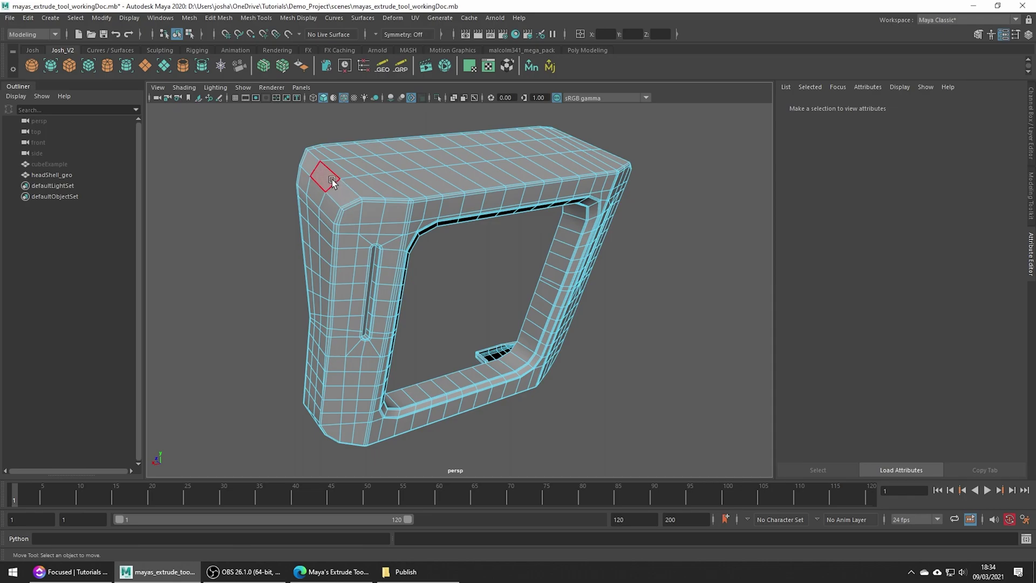
left_click(317, 185)
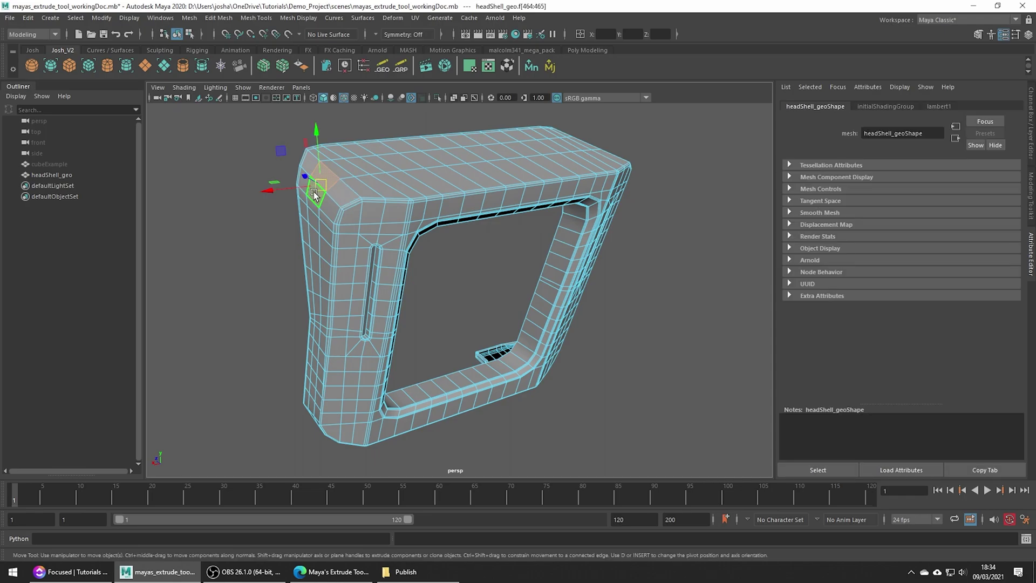
left_click_drag(313, 192, 305, 184, "alt")
key("ctrl+e")
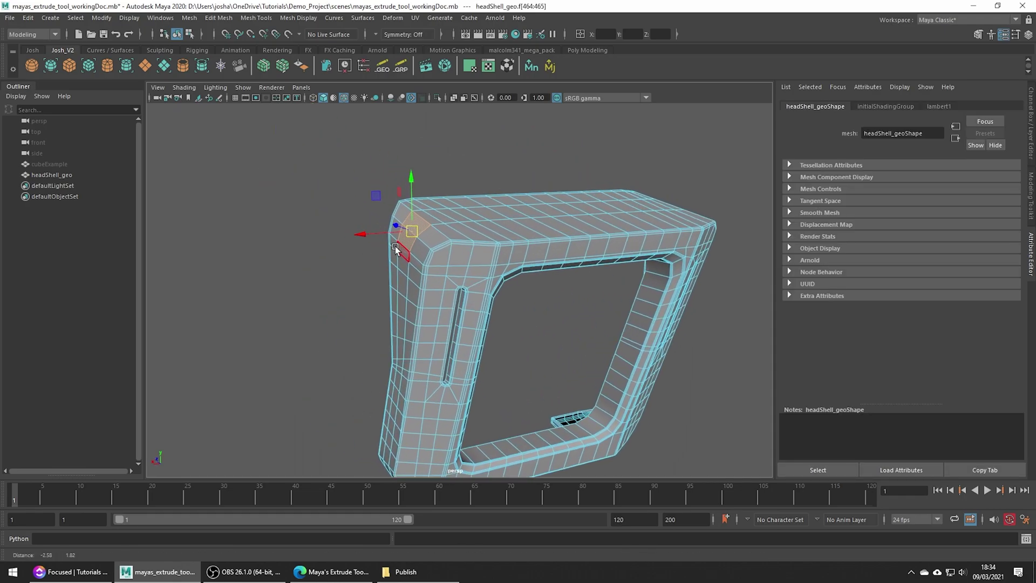
middle_click_drag(305, 185, 422, 266, "alt")
key("ctrl+e")
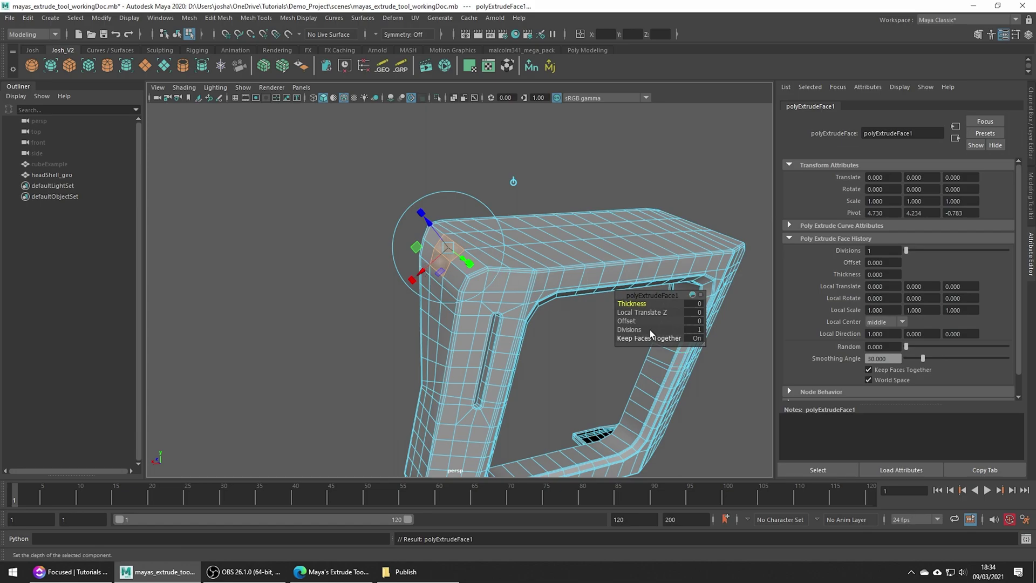
Set the corner face extrusion to Thickness 1.3 and Divisions 4
middle_click_drag(629, 304, 639, 310)
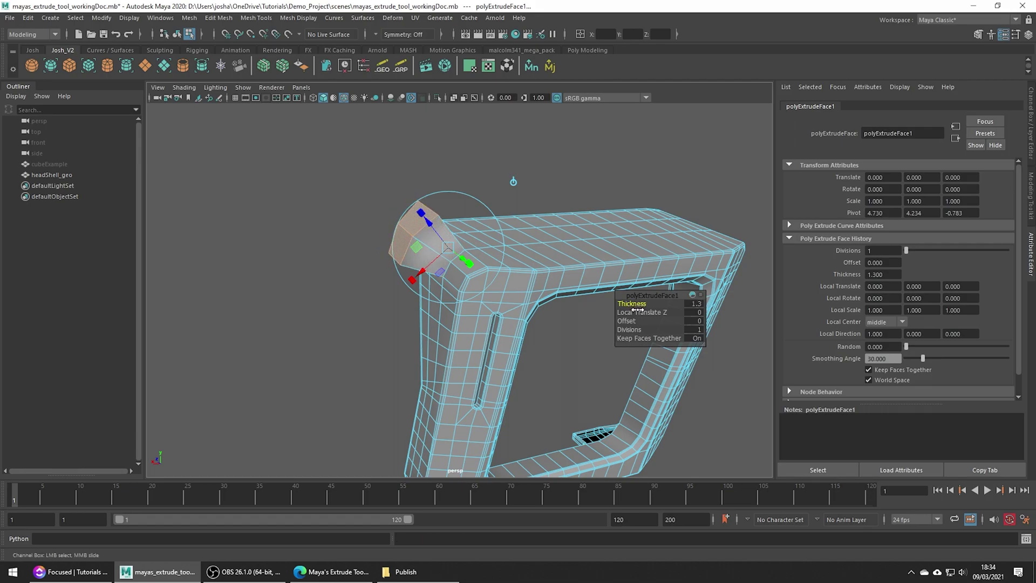
left_click_drag(638, 311, 508, 257, "alt")
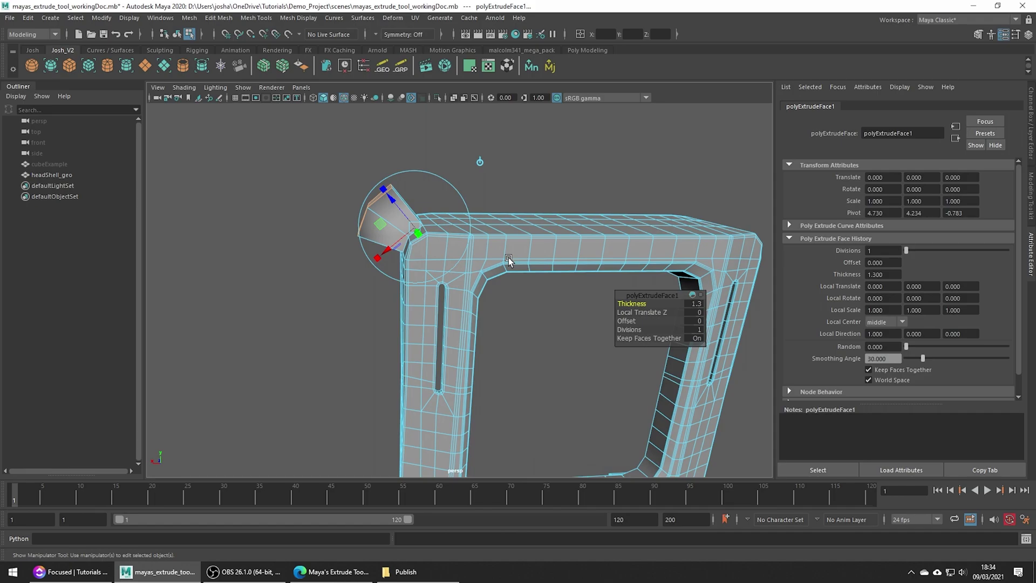
left_click(629, 330)
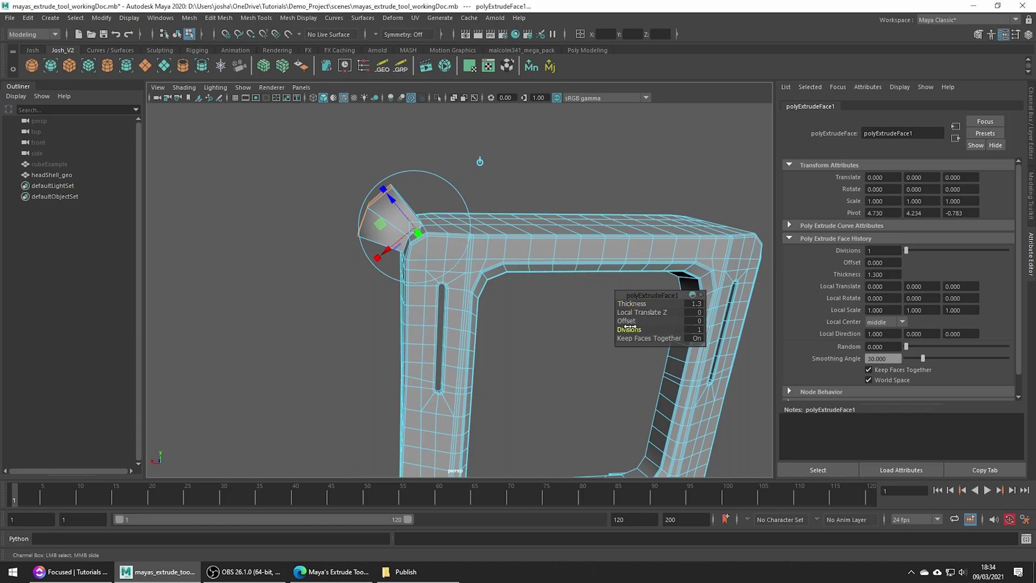
middle_click_drag(631, 329, 648, 328)
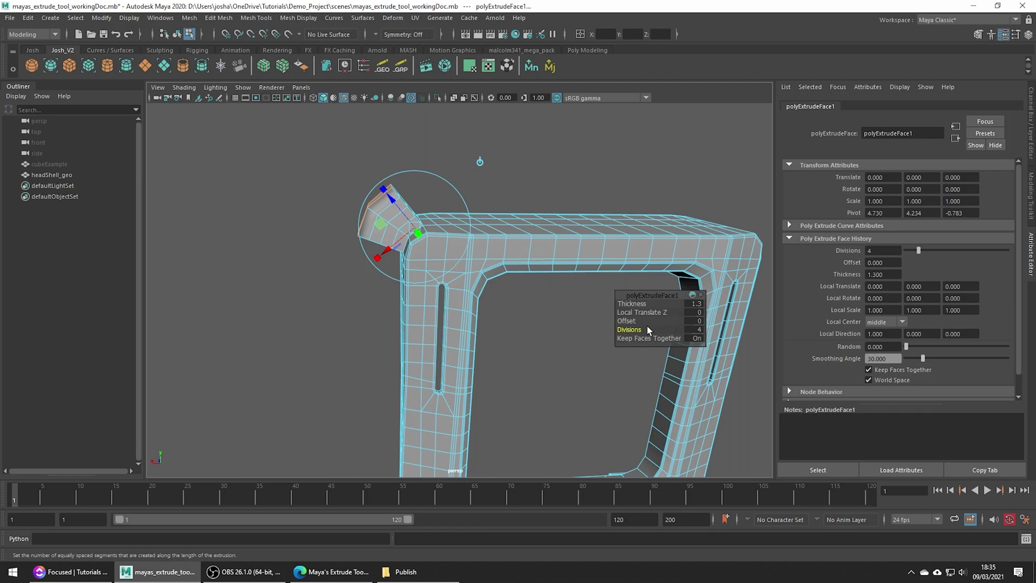
Reset the corner extrusion to 1 division and 0 thickness
left_click(694, 329)
type("1")
key("Return")
left_click(696, 303)
type("0")
key("Return")
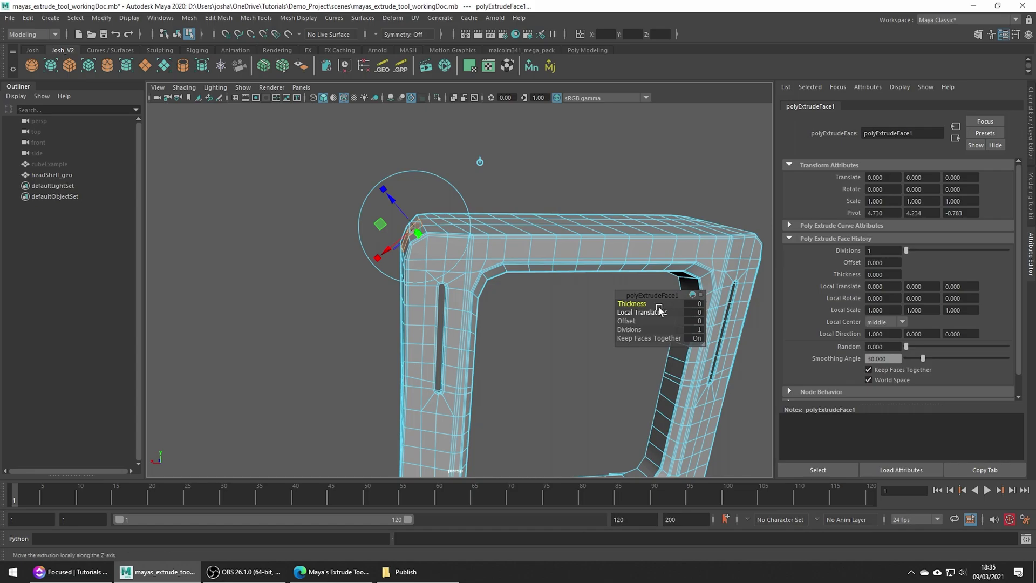
Set Local Translate Z 1.3 and Offset 0.1, with Keep Faces Together off
left_click(644, 312)
middle_click_drag(644, 311, 646, 311)
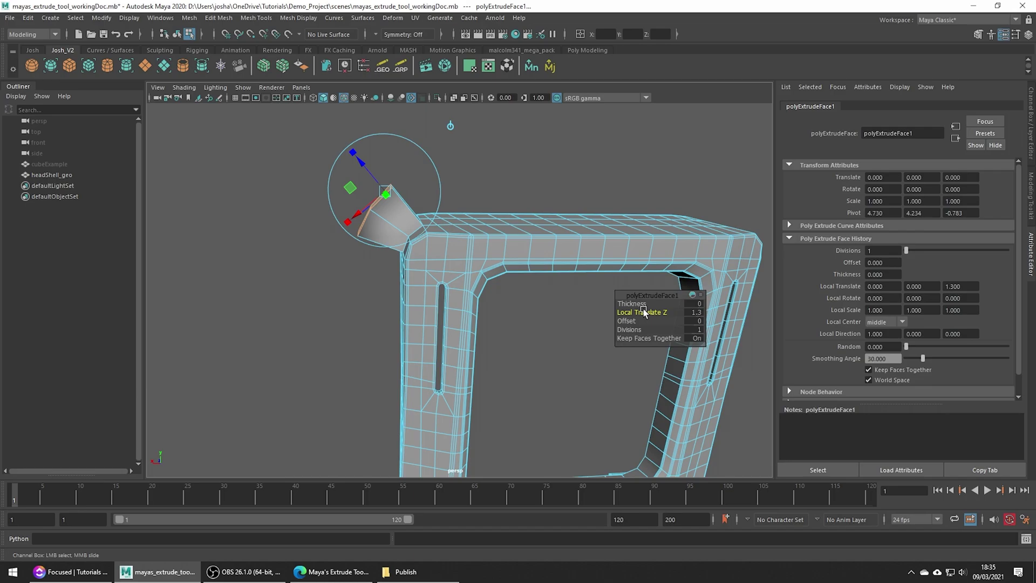
left_click(630, 321)
middle_click_drag(630, 320, 637, 320)
left_click(638, 338)
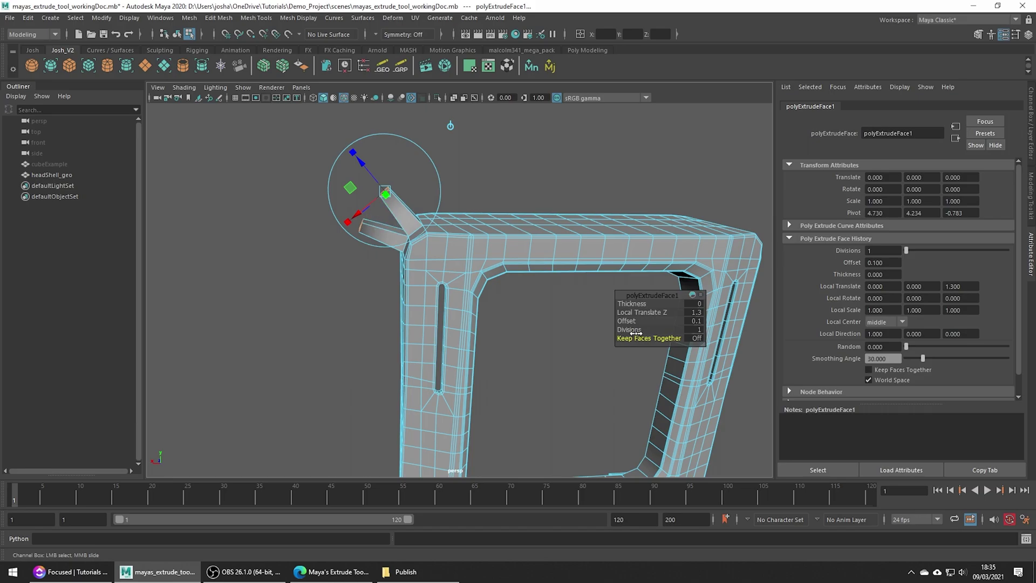
left_click_drag(636, 332, 637, 331)
Hide headShell_geo, then select cubeExample and frame it in a three-quarter view
key("F8")
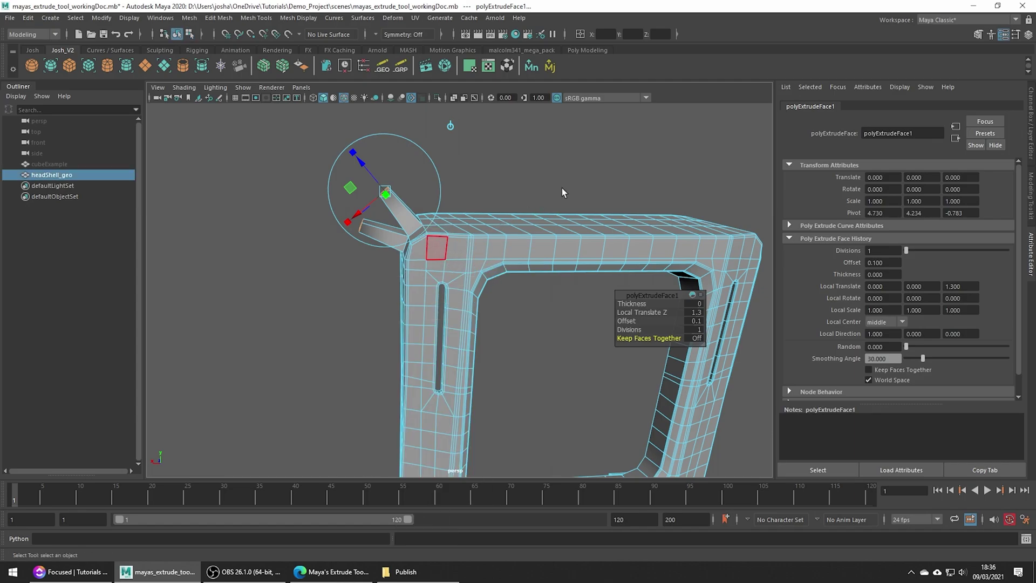
key("ctrl+h")
left_click(63, 162)
key("ctrl+h")
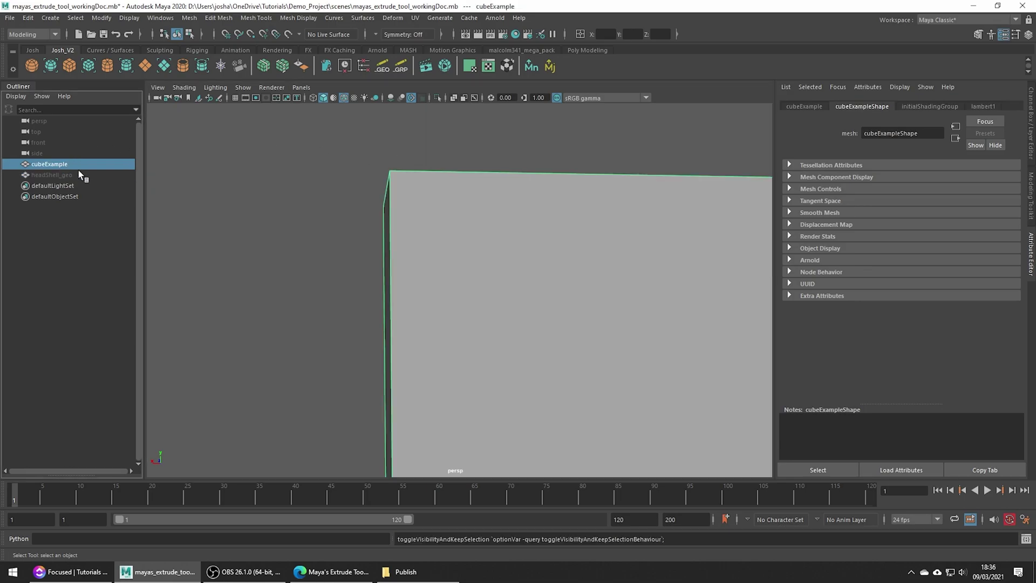
key("f")
mouse_move(527, 289)
left_mouse_down("alt")
mouse_move(440, 283)
mouse_move(389, 250)
mouse_move(417, 260)
left_mouse_up("alt")
Extrude two cube side faces with Offset 2.9 and Keep Faces Together off
right_click_drag(422, 248, 418, 275)
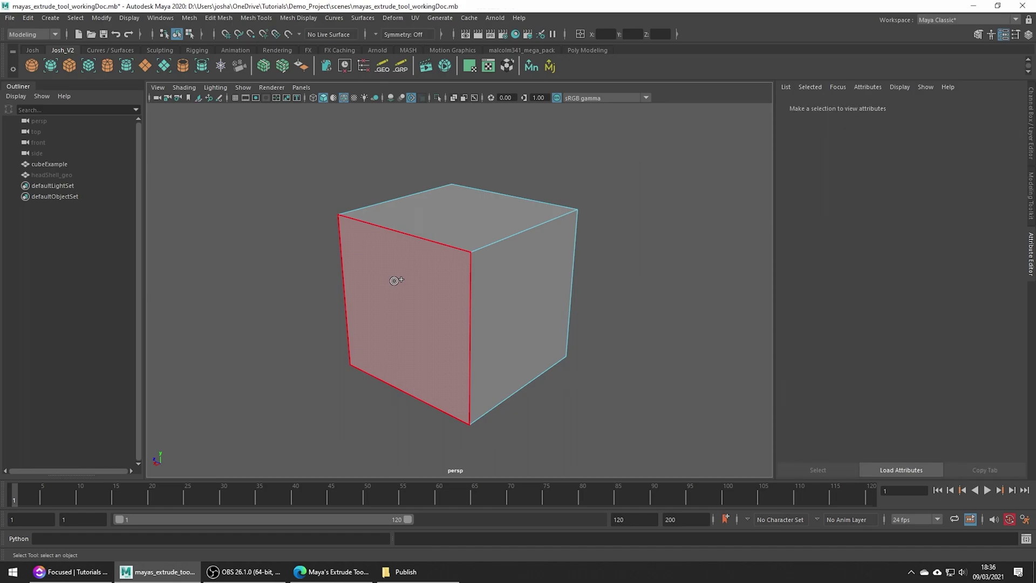
left_click(509, 279)
left_click(219, 18)
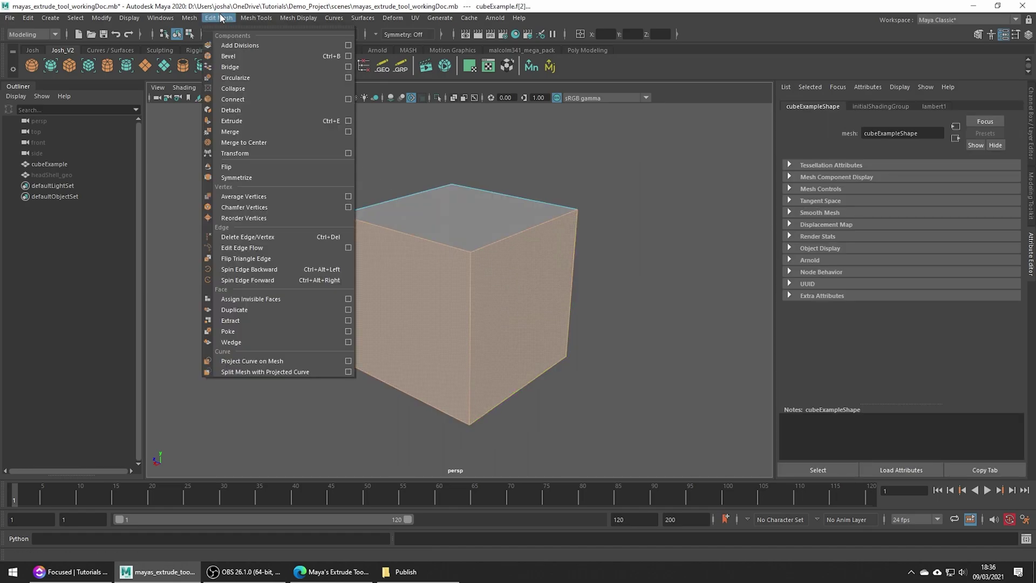
left_click(247, 120)
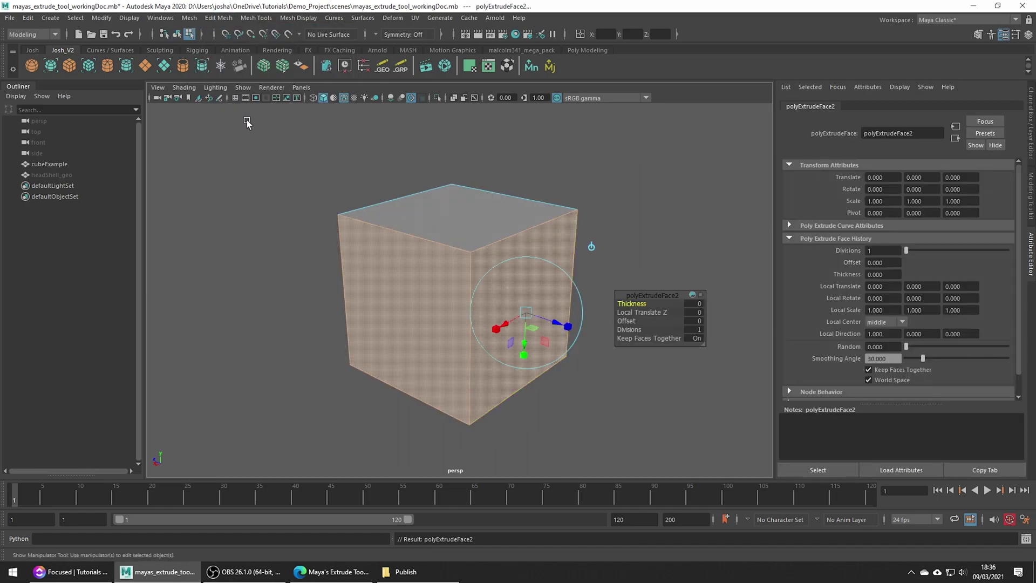
left_click_drag(628, 321, 641, 324)
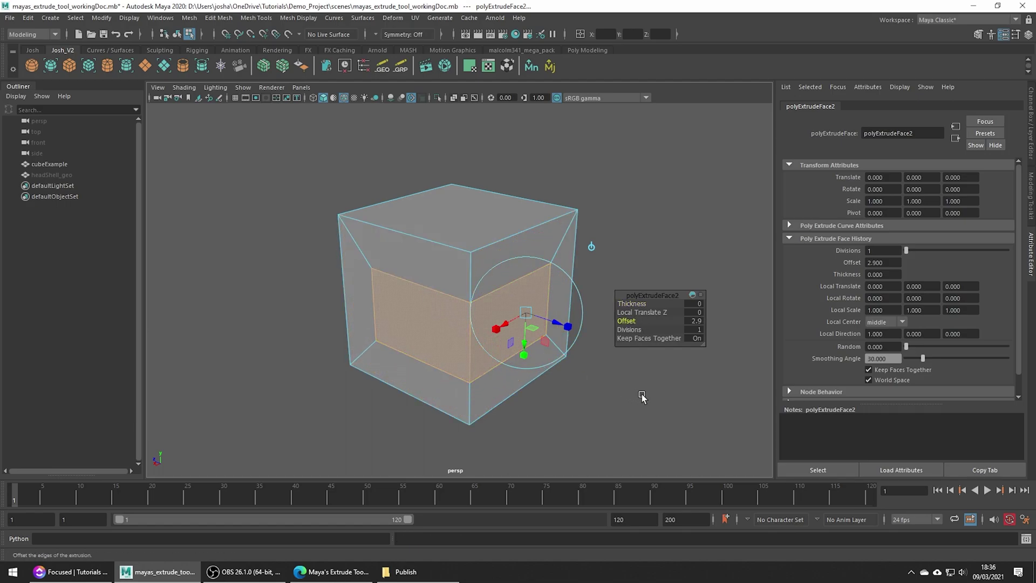
left_click(652, 337)
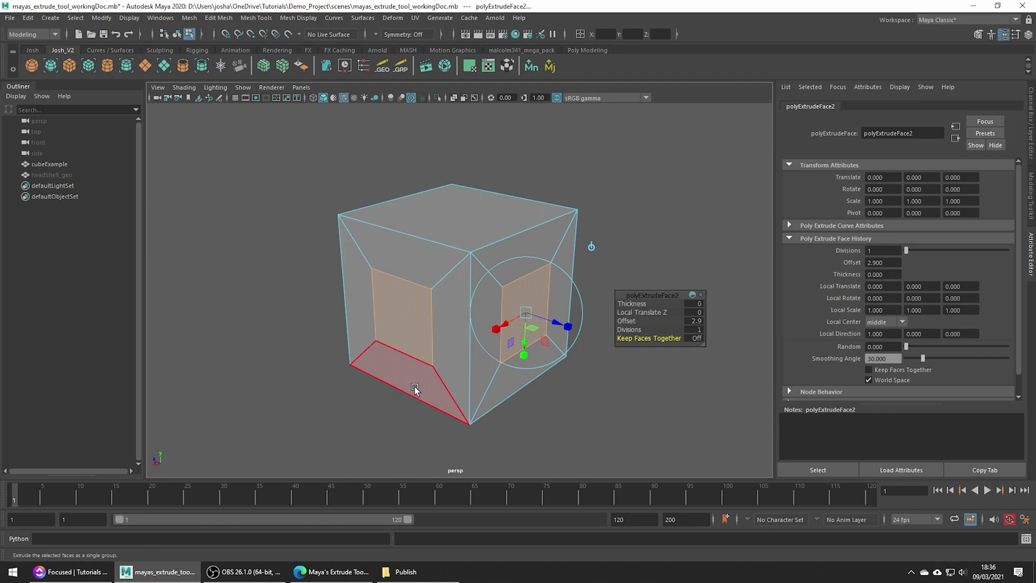
Frame the cube's right inset face and Shift-drag it along X into a protruding box
key("w")
left_click(534, 324)
key("f")
left_click_drag(534, 324, 562, 324, "alt")
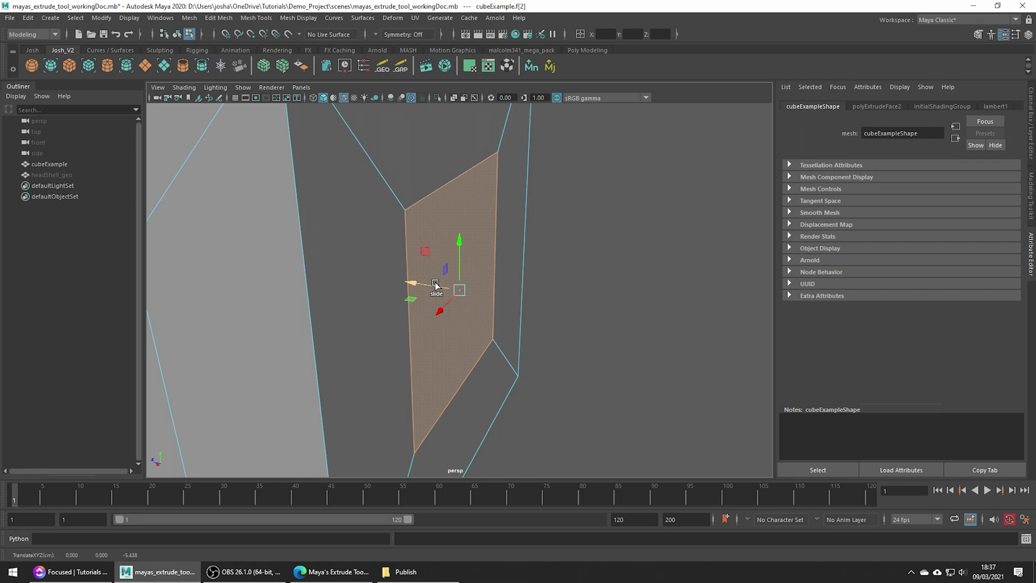
left_click(437, 286)
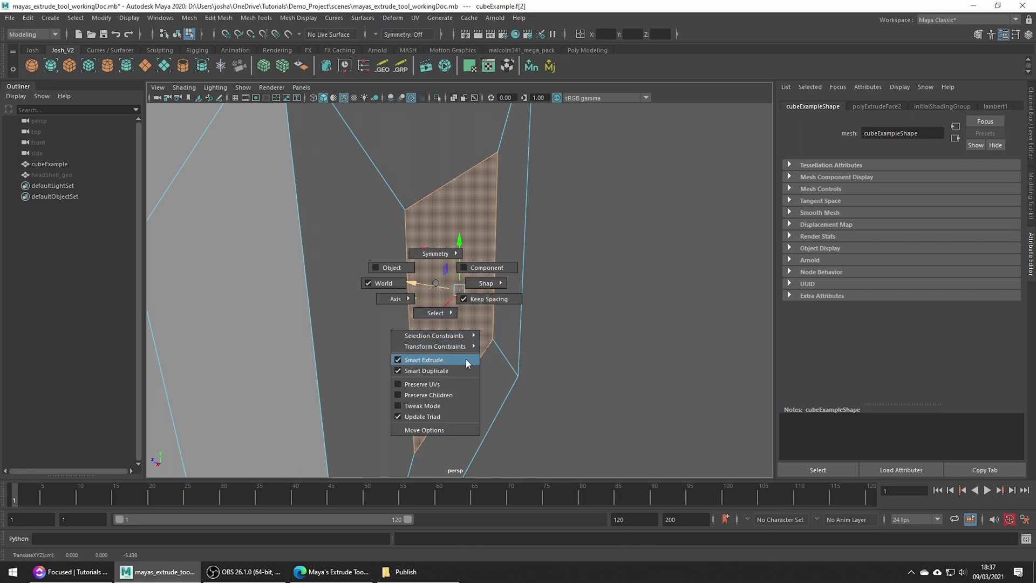
left_click(553, 357)
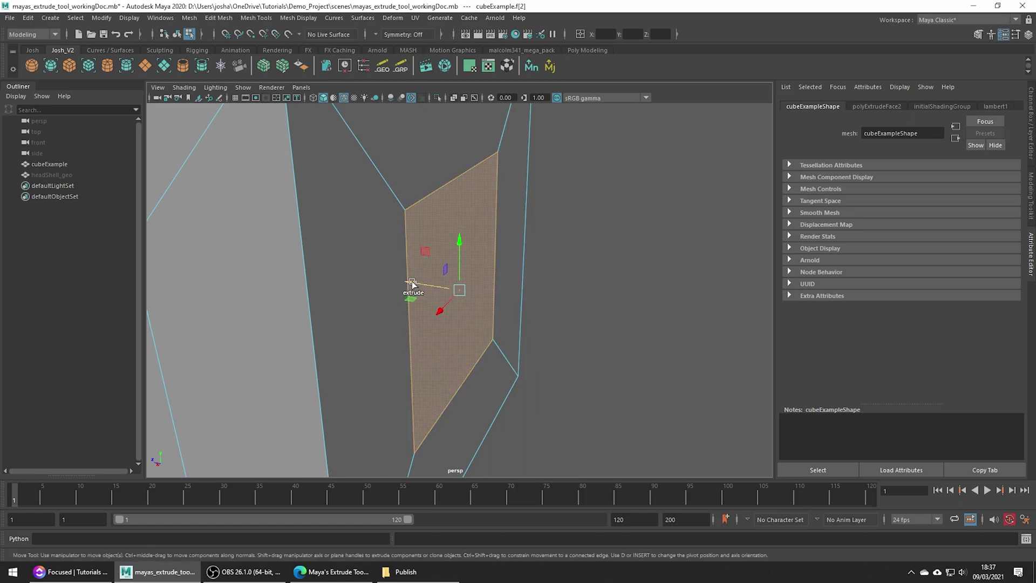
mouse_move(413, 285)
left_mouse_down("shift")
mouse_move(688, 324)
mouse_move(659, 319)
left_mouse_up("shift")
scroll(656, 320, "down", 3)
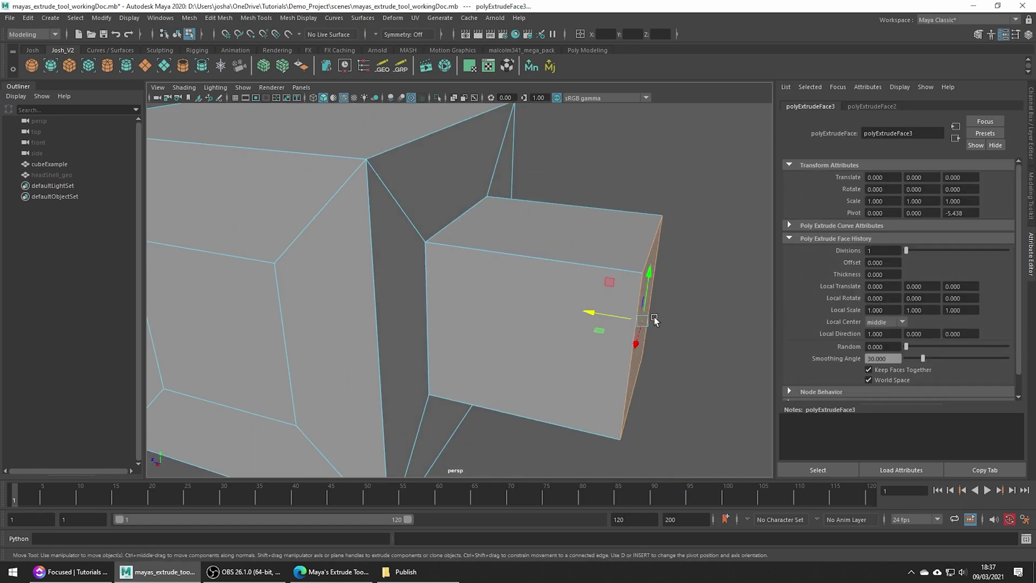
scroll(566, 324, "down", 4)
Extrude the box's end face, scaling it down into a narrower arm
key("r")
mouse_move(541, 326)
left_mouse_down("shift")
mouse_move(519, 326)
mouse_move(655, 357)
left_mouse_up("shift")
key("w")
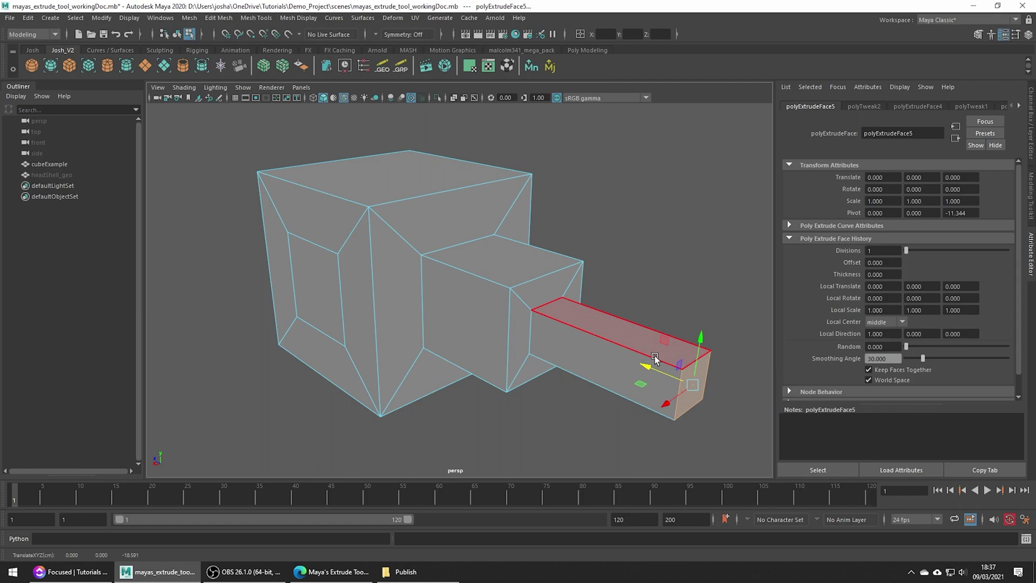
left_click_drag(655, 356, 516, 326, "alt")
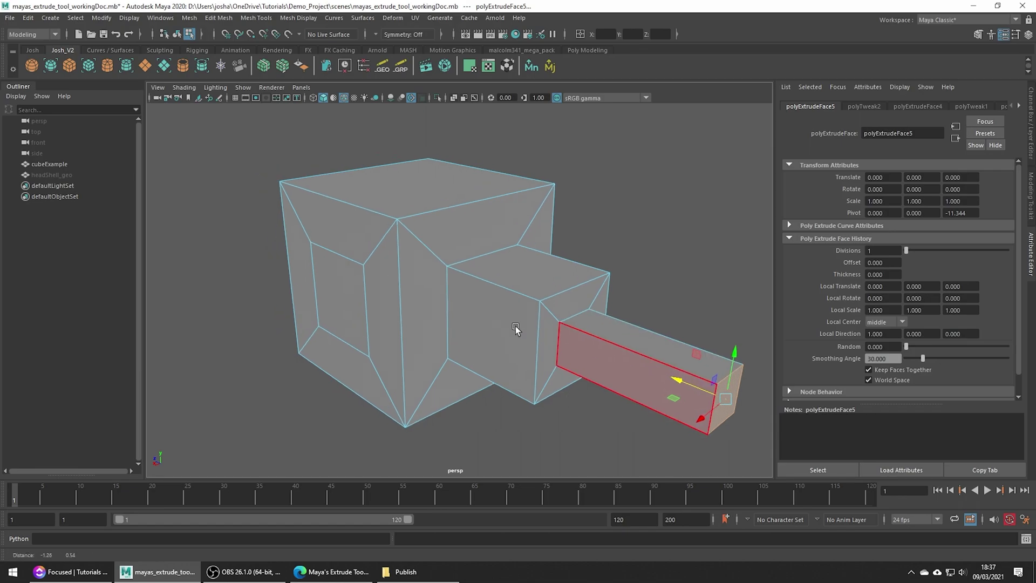
scroll(467, 308, "down", 3)
Extrude the cube's top face upward and scale it down into a tapering tower
left_click(440, 229)
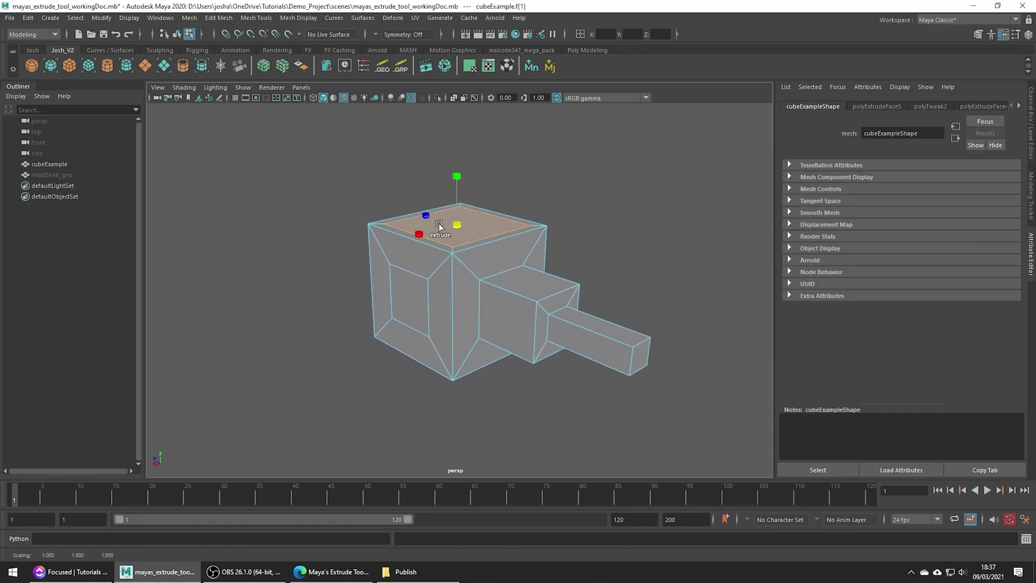
left_click_drag(458, 201, 450, 92, "shift")
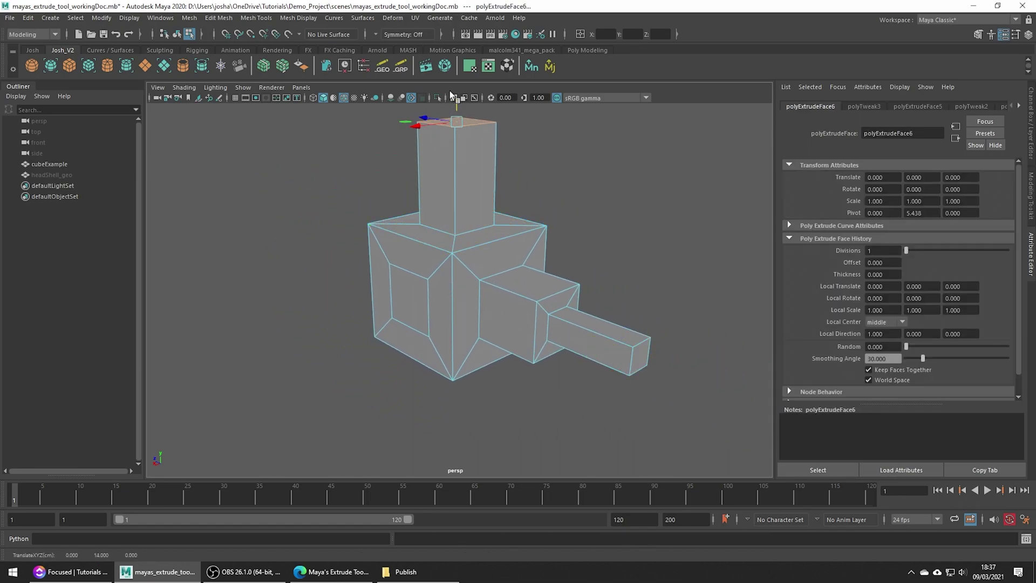
middle_click_drag(449, 91, 423, 196, "alt")
key("r")
left_click_drag(429, 182, 416, 180)
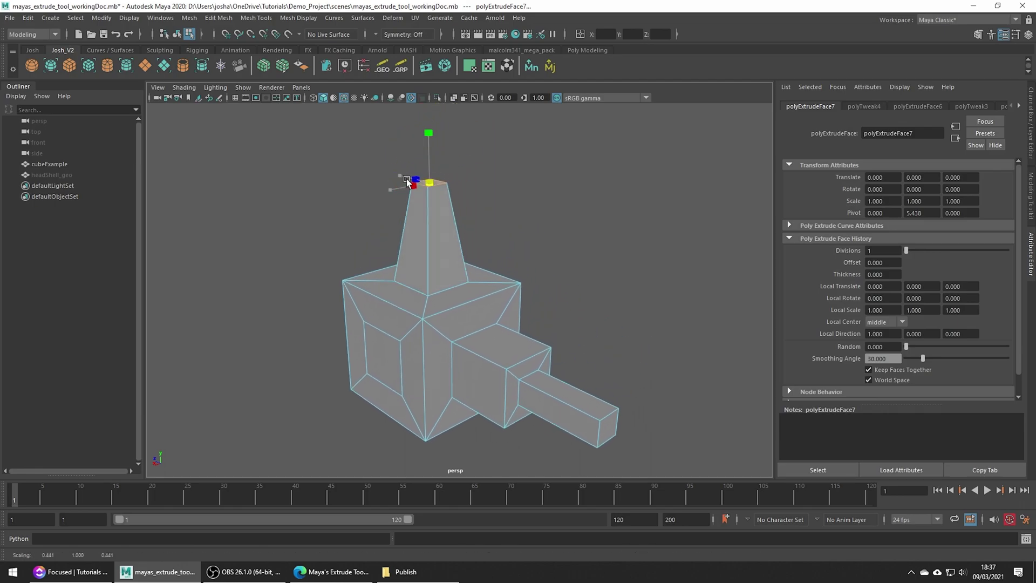